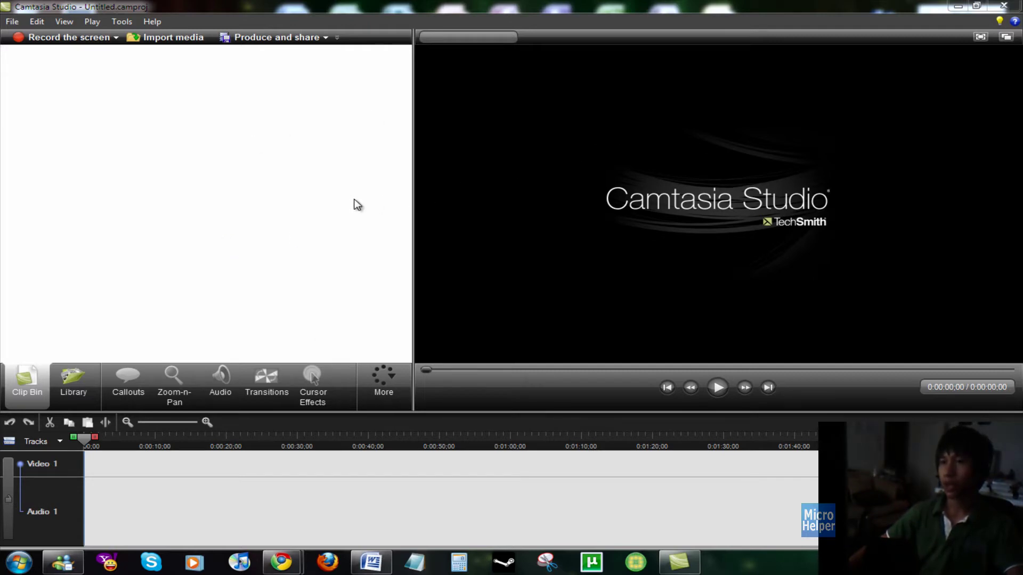
# Browse the Camtasia Studio 7 Start Menu folders and show Camtasia Recorder's pause and stop tasks
pyautogui.click(19, 563)
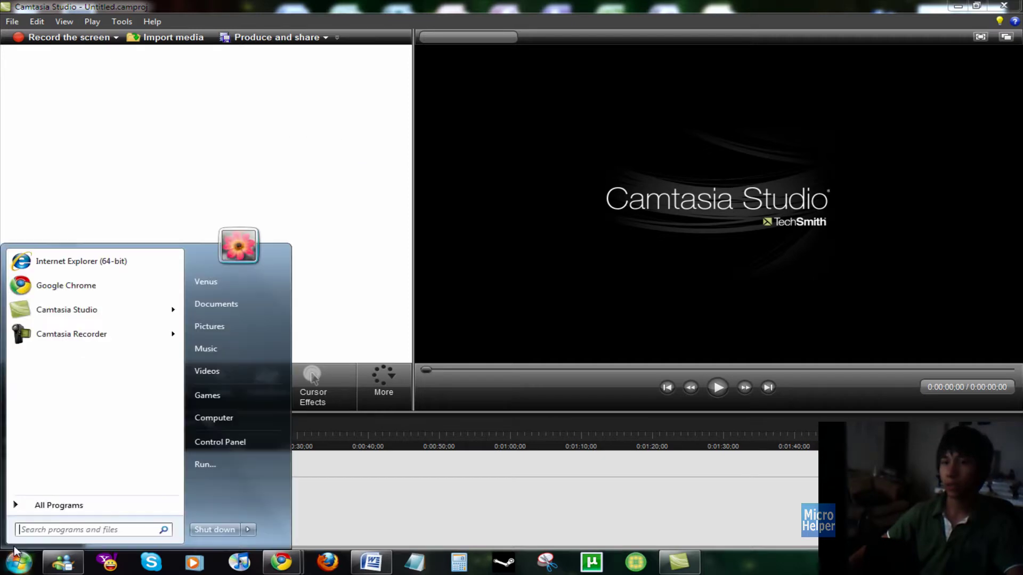
pyautogui.click(32, 504)
pyautogui.scroll(-3, 56, 397)
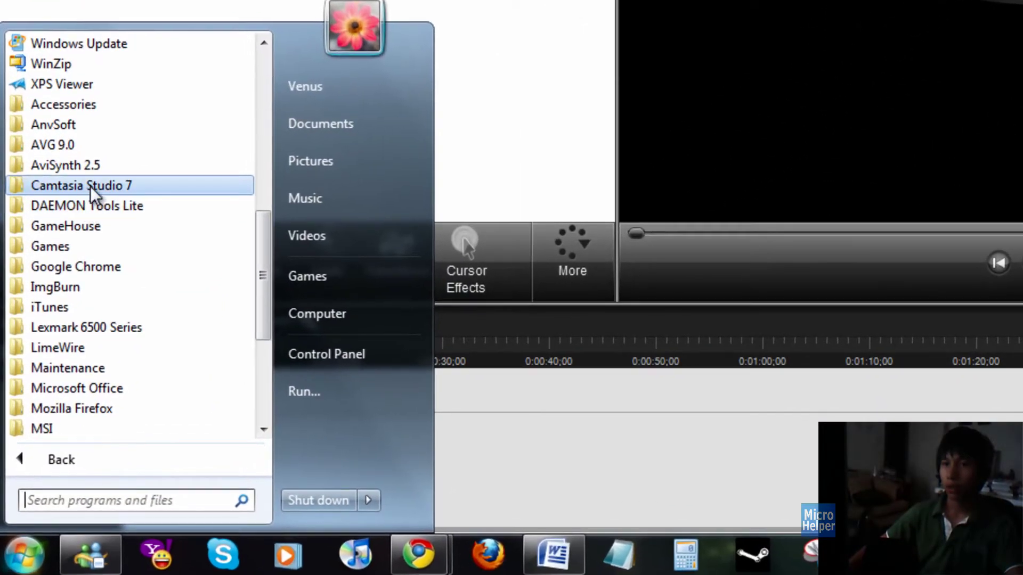
pyautogui.click(60, 336)
pyautogui.click(64, 232)
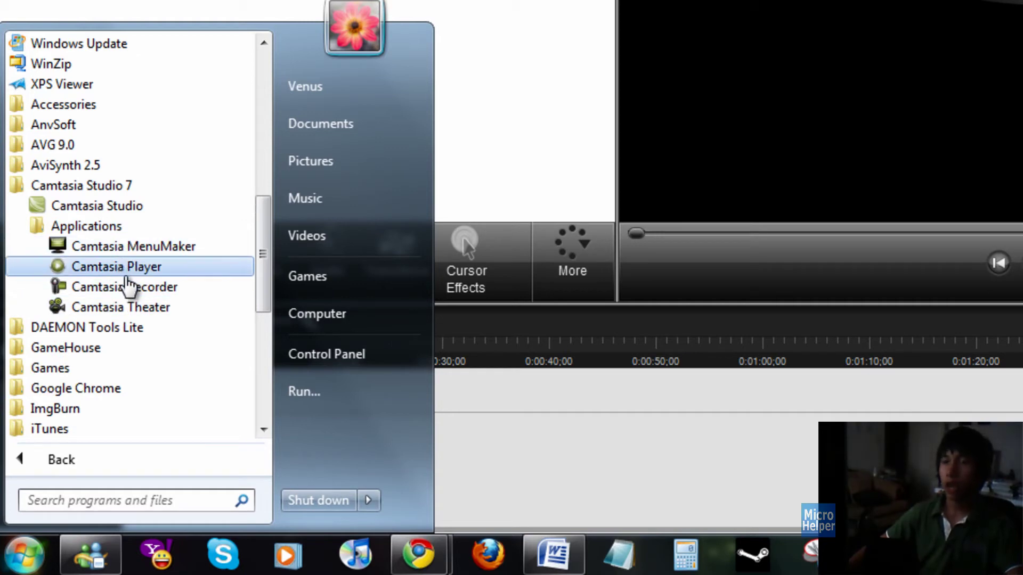
pyautogui.click(76, 457)
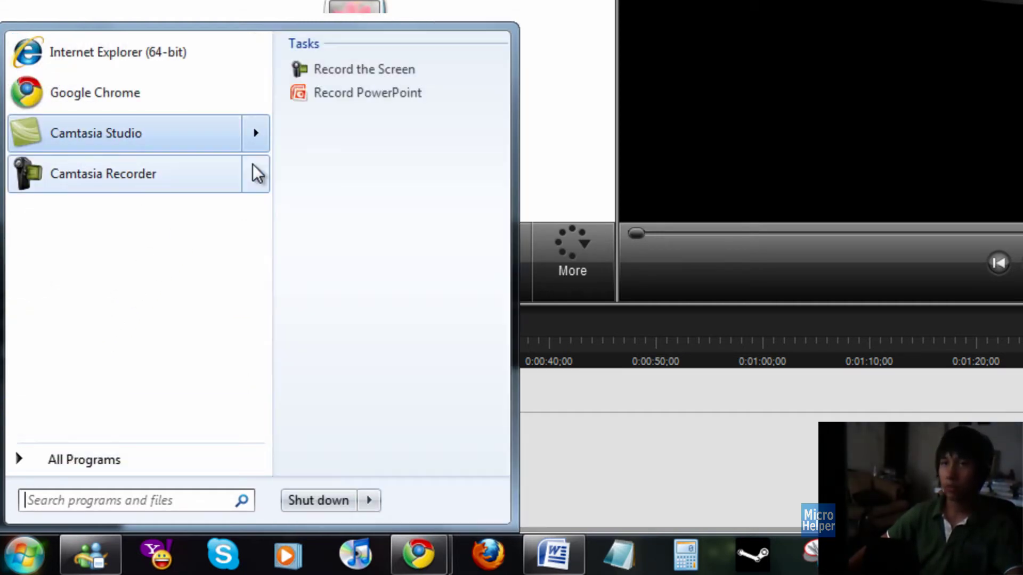
pyautogui.moveTo(253, 165)
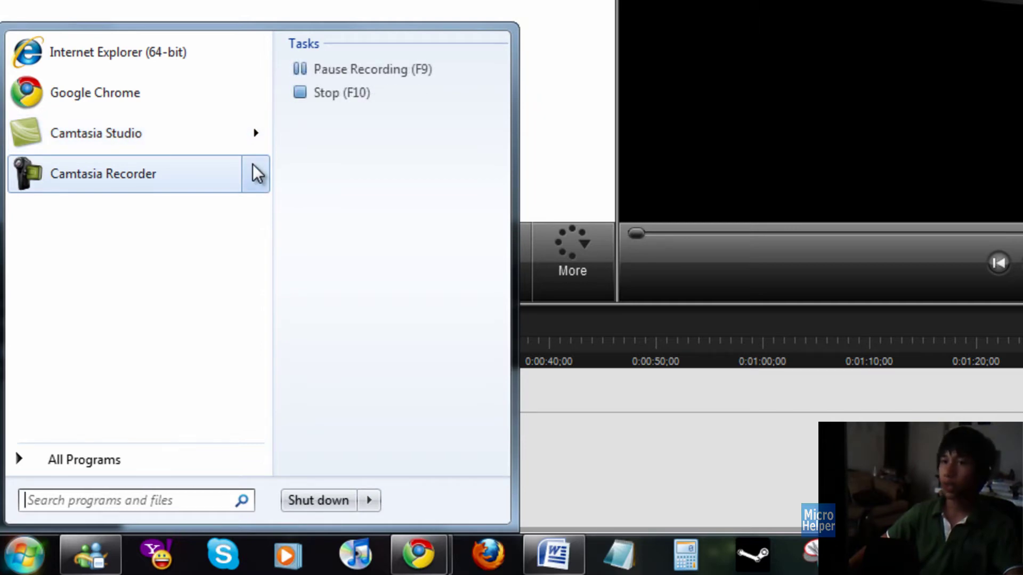
# Widen the task tab row to show all features, then narrow it to end at More
pyautogui.click(326, 93)
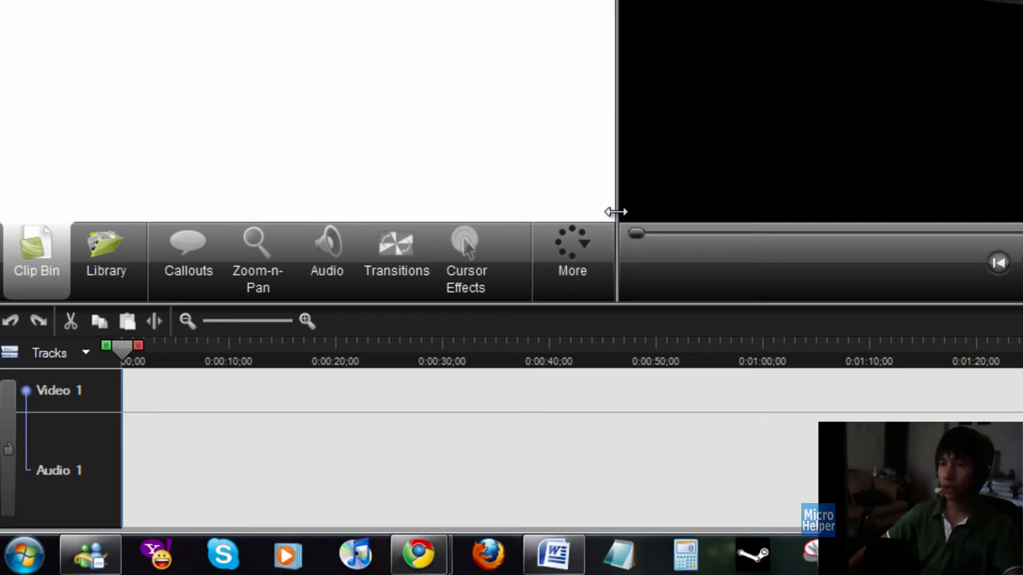
pyautogui.moveTo(616, 211); pyautogui.dragTo(1007, 204)
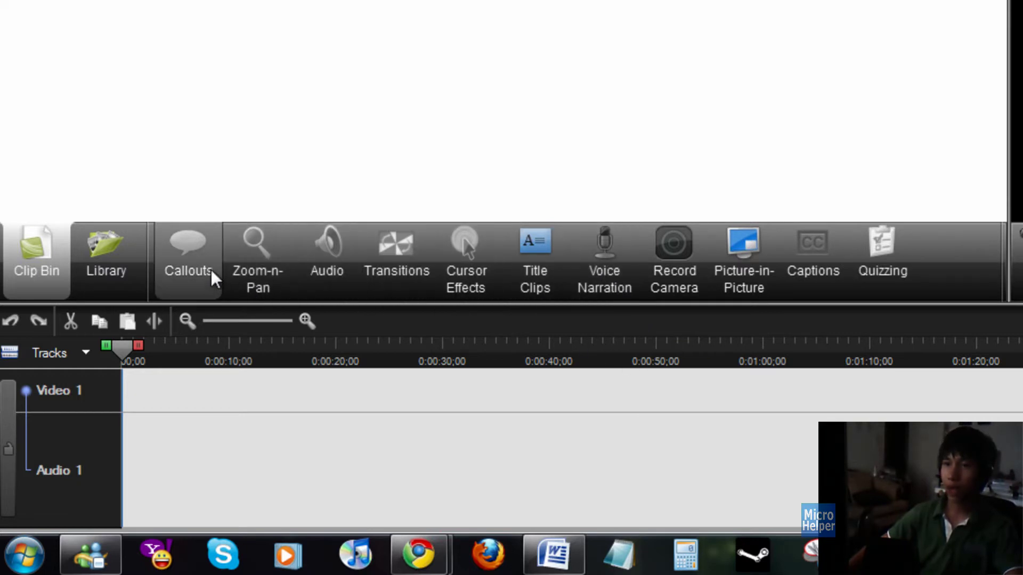
pyautogui.moveTo(1009, 26); pyautogui.dragTo(681, 59)
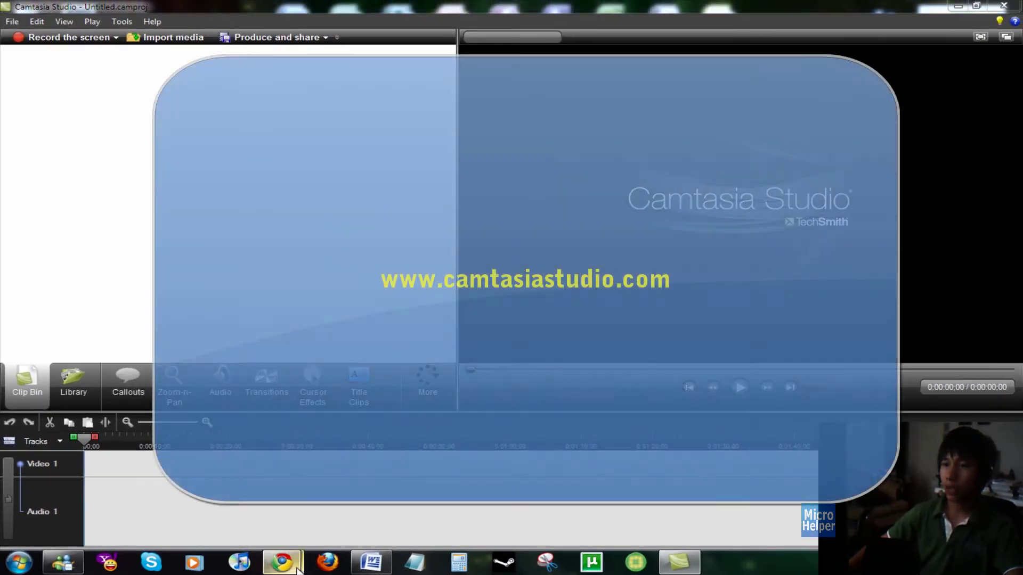
# Bring Chrome's TechSmith page forward and load the Camtasia Studio Tour page (features.asp)
pyautogui.moveTo(291, 563)
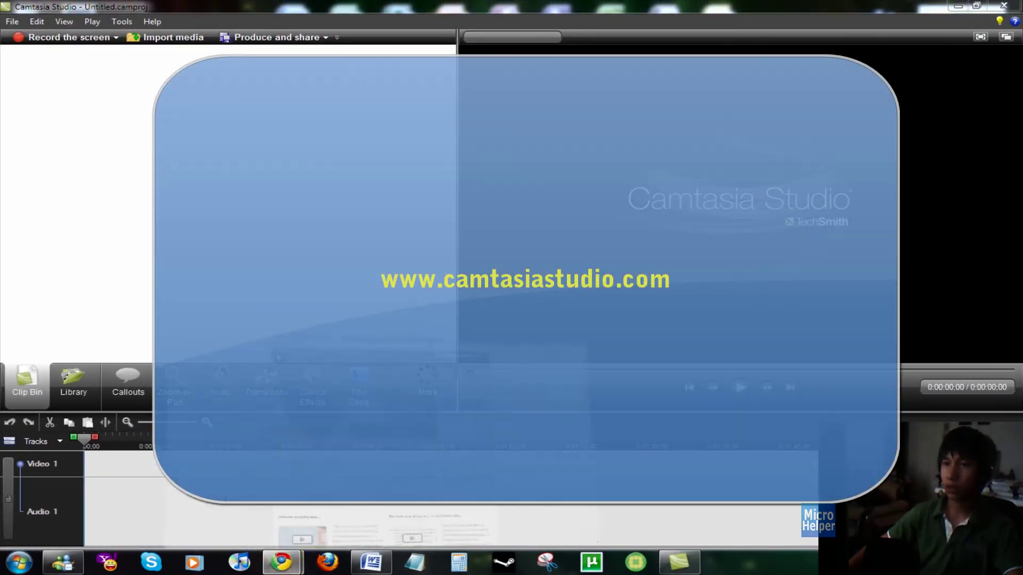
pyautogui.click(331, 541)
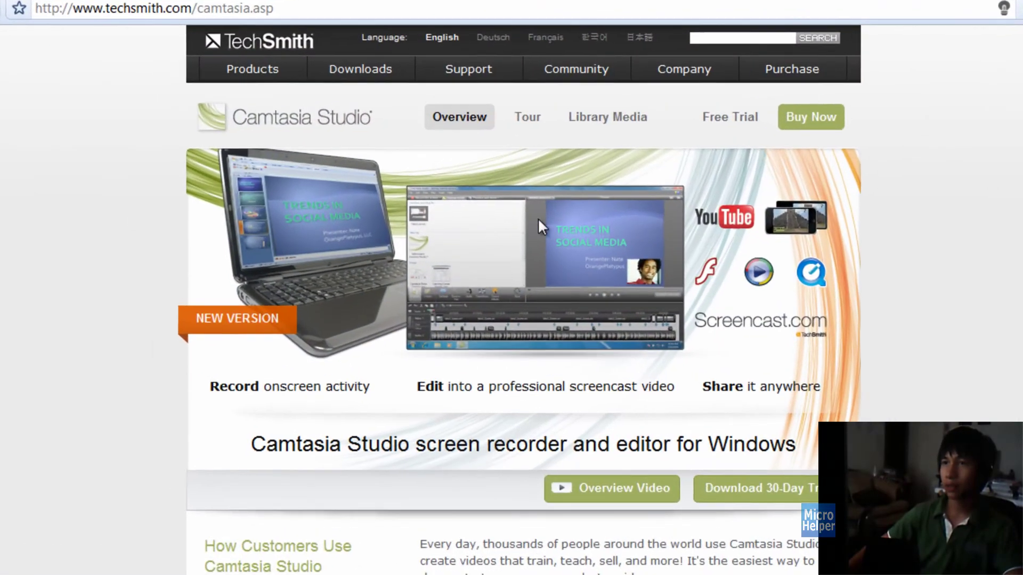
pyautogui.click(508, 106)
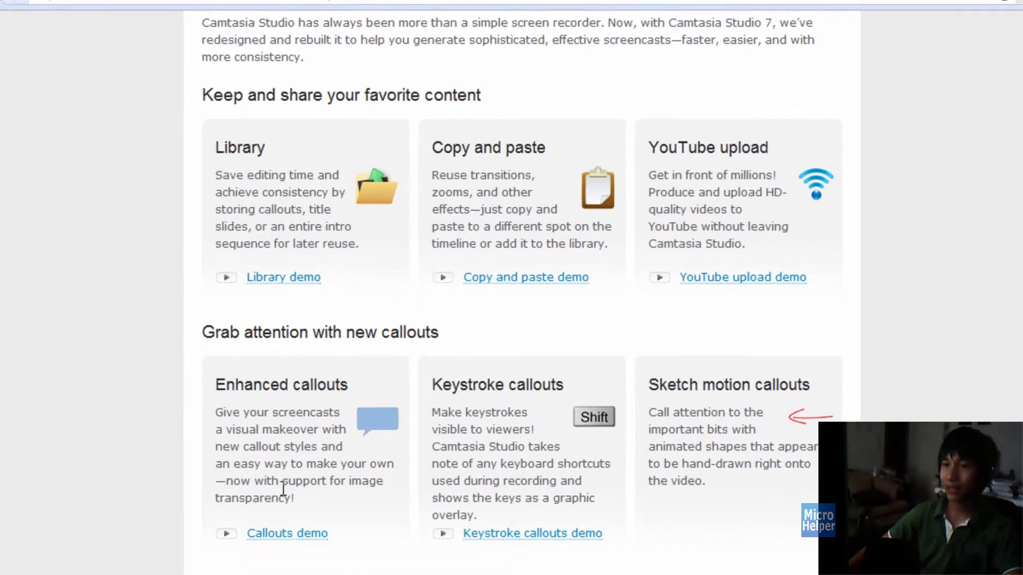
# Scroll through the tour page, highlighting the Sketch motion callouts heading along the way
pyautogui.scroll(-3, 274, 287)
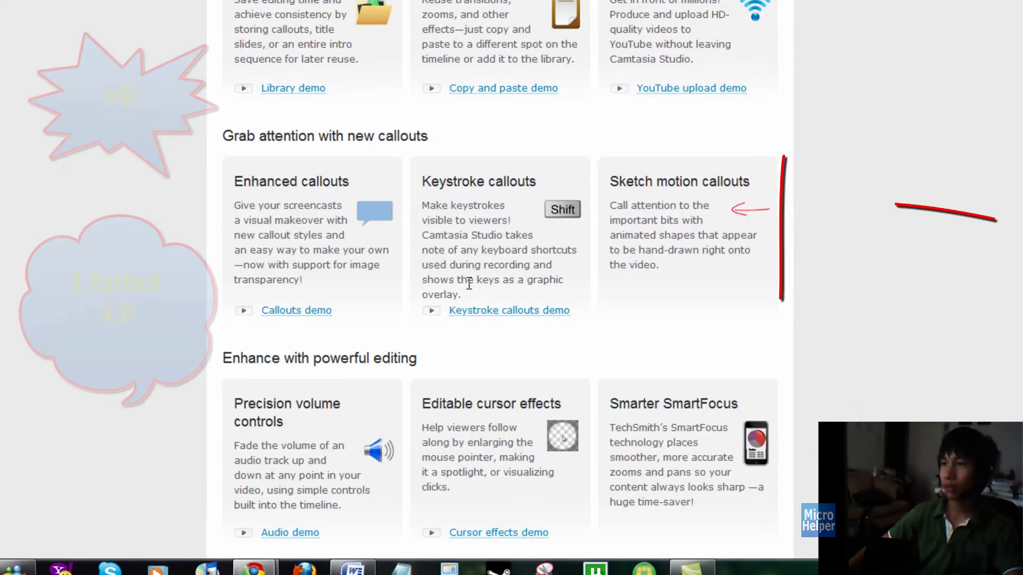
pyautogui.moveTo(656, 181); pyautogui.dragTo(747, 203)
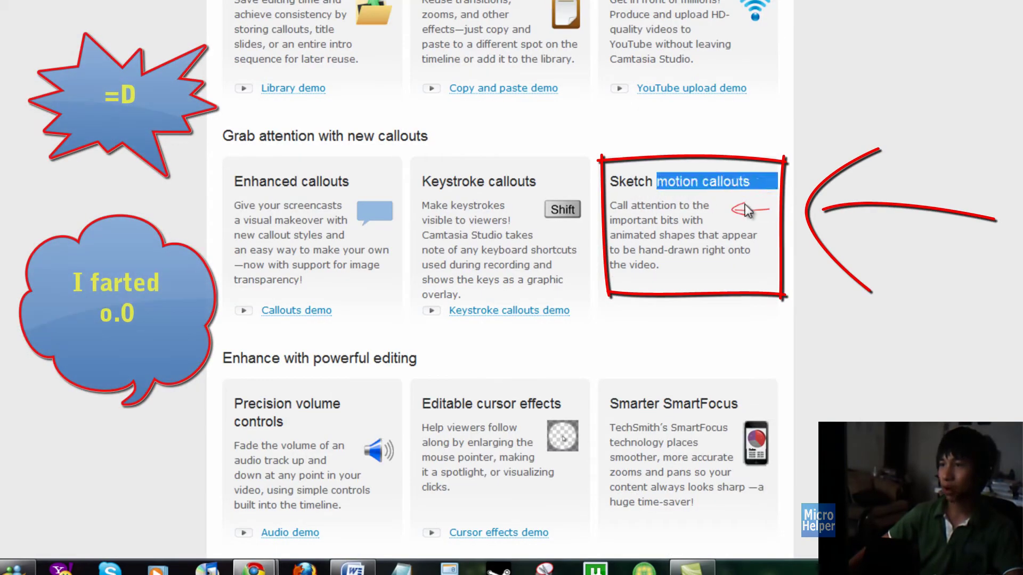
pyautogui.click(727, 201)
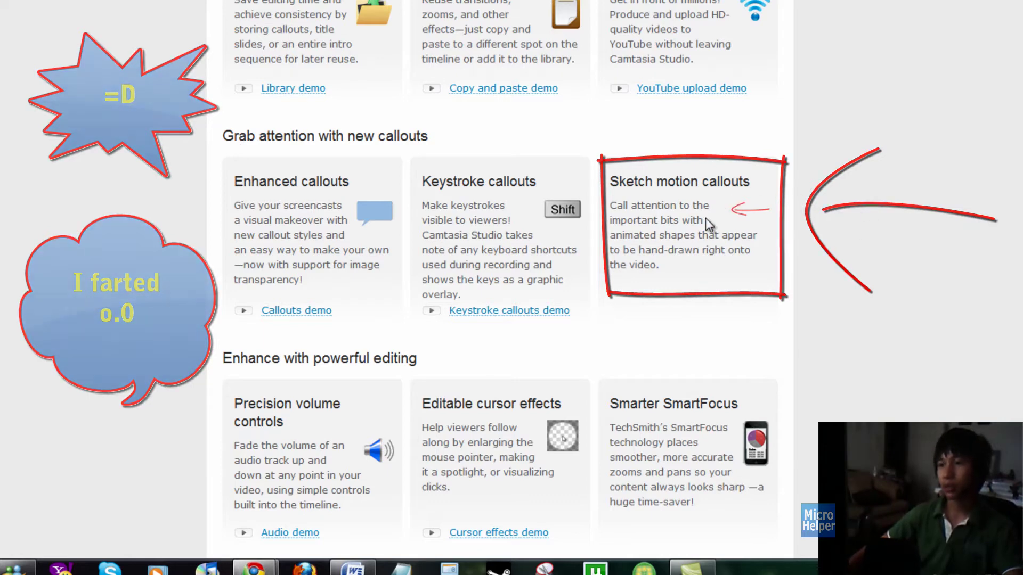
pyautogui.scroll(-5, 672, 245)
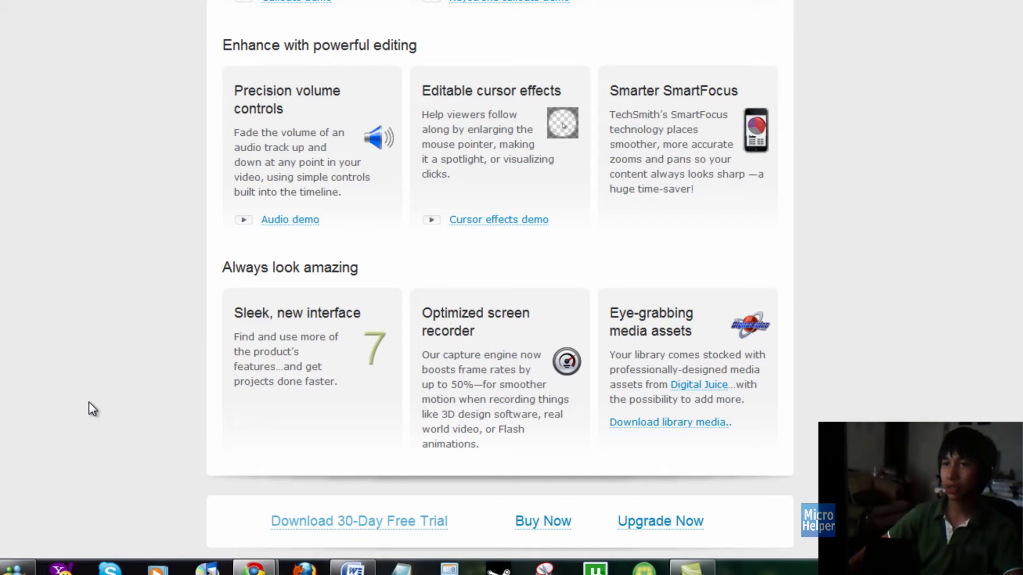
pyautogui.scroll(10, 92, 408)
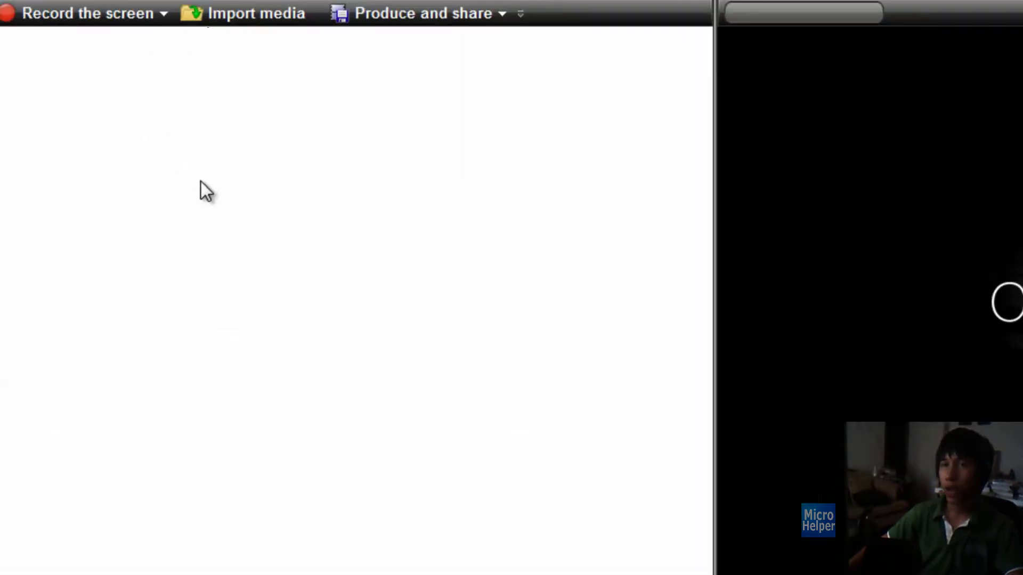
# Drag Shoutout to TBO.camrec from Videos > MicroHelper Videos into Camtasia's Clip Bin
pyautogui.click(27, 41)
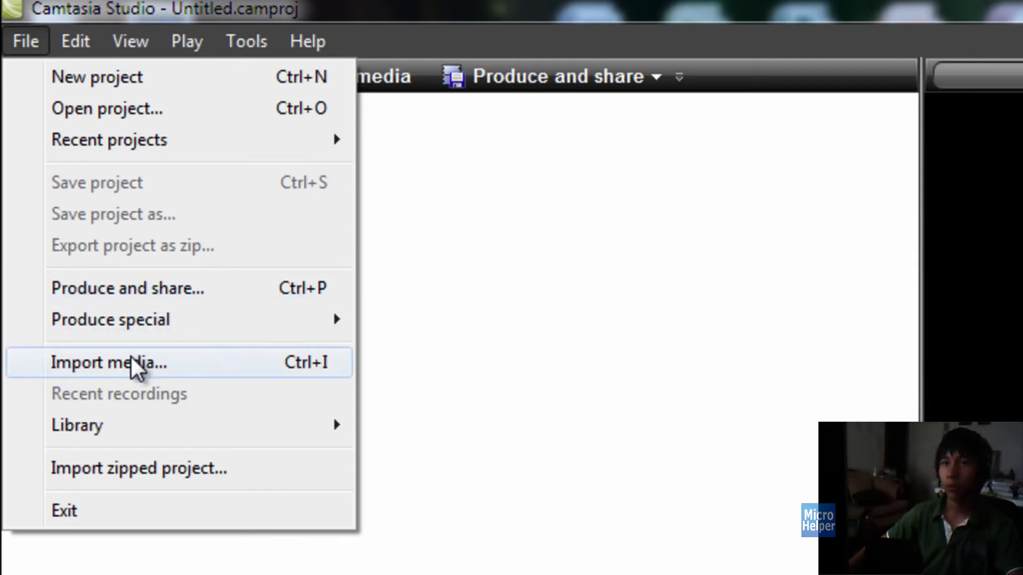
pyautogui.moveTo(181, 432)
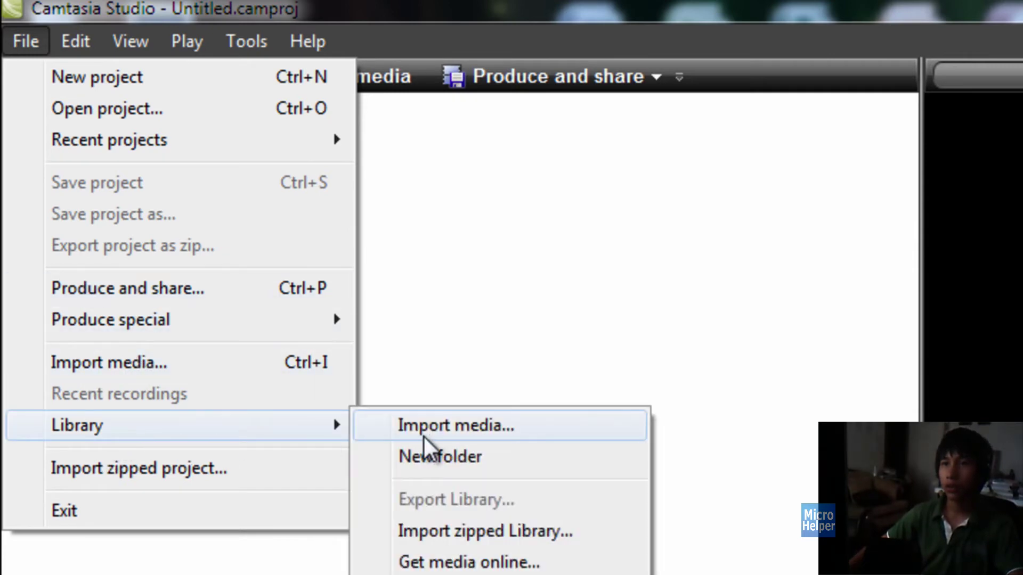
pyautogui.click(476, 367)
pyautogui.press('super')
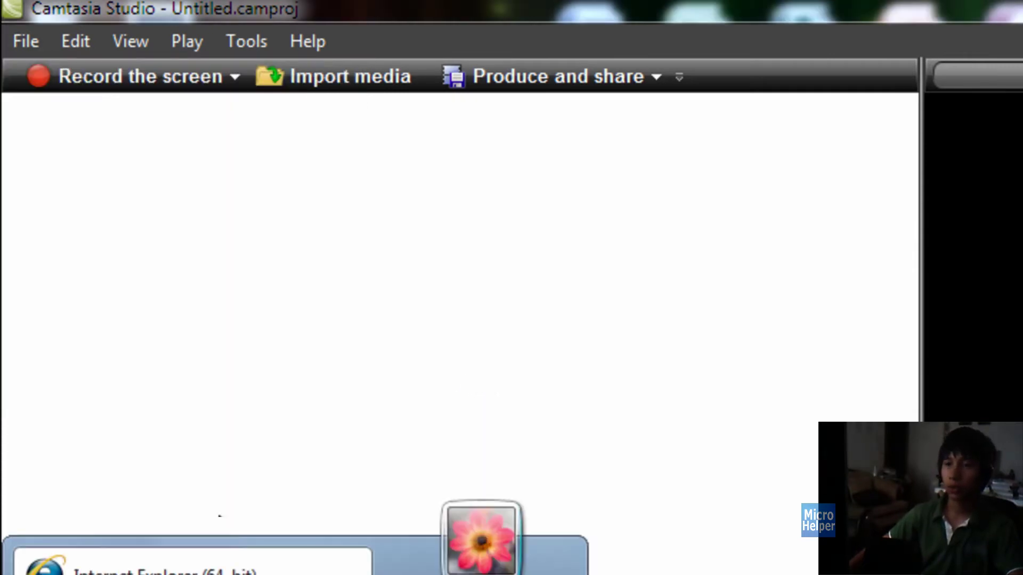
pyautogui.press('super+e')
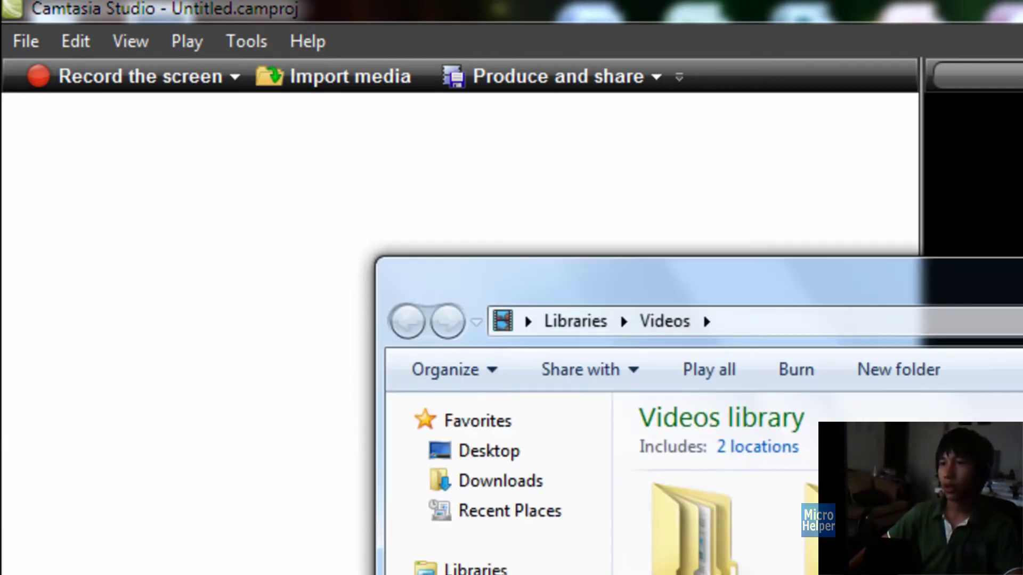
pyautogui.doubleClick(693, 527)
pyautogui.click(708, 527)
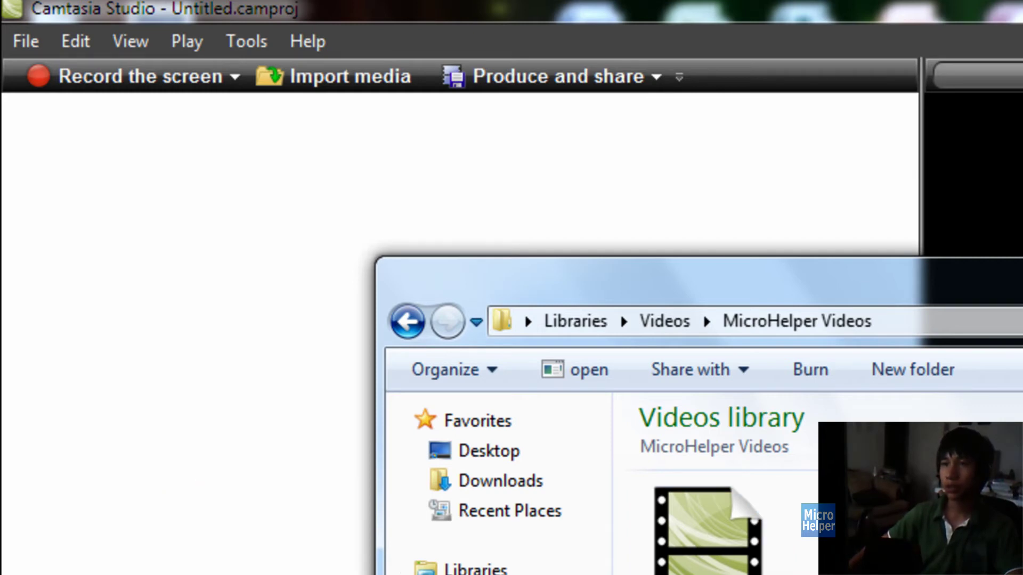
pyautogui.moveTo(709, 527); pyautogui.dragTo(91, 480)
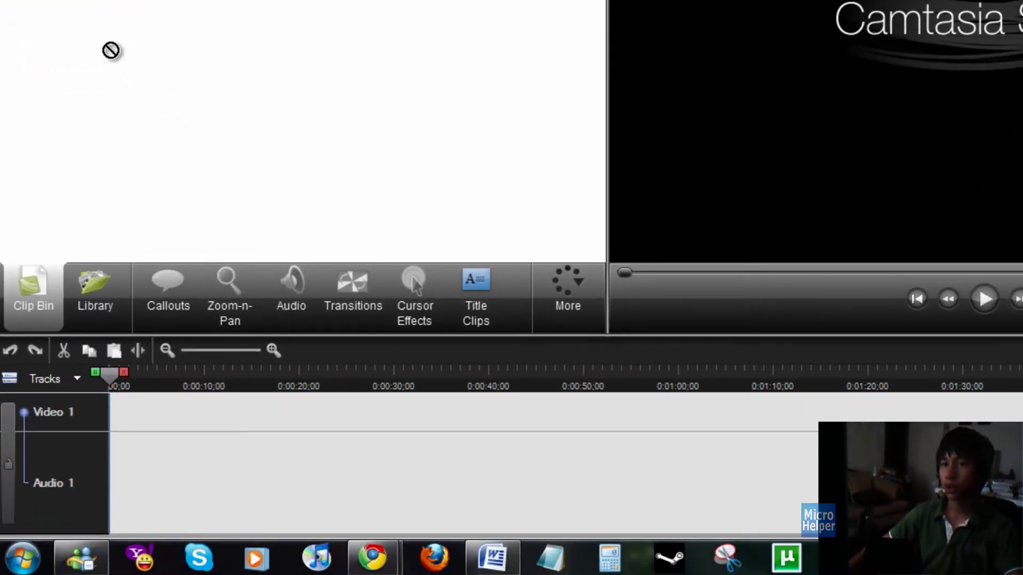
# Put the clip on the timeline and set editing dimensions to the 1920 x 1080 preset
pyautogui.moveTo(110, 50); pyautogui.dragTo(184, 413)
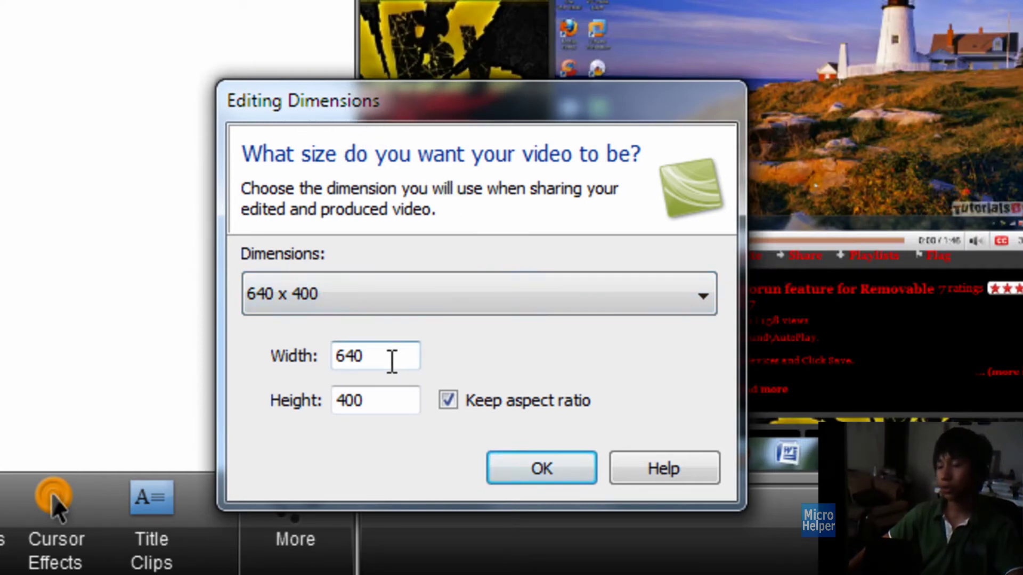
pyautogui.doubleClick(395, 358)
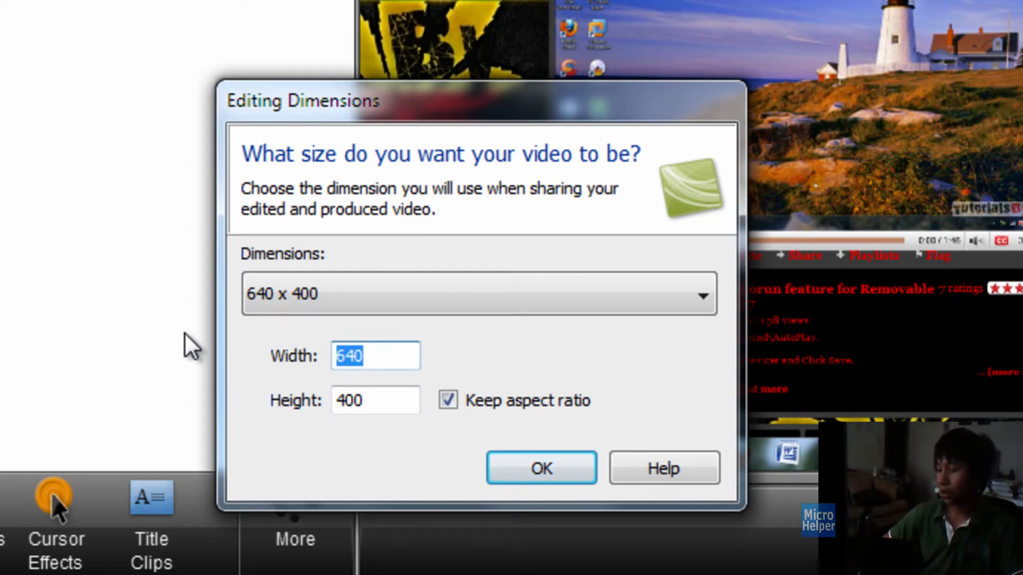
pyautogui.write('1920')
pyautogui.press('Tab')
pyautogui.write('10850')
pyautogui.click(449, 401)
pyautogui.moveTo(379, 362); pyautogui.dragTo(301, 364)
pyautogui.click(332, 305)
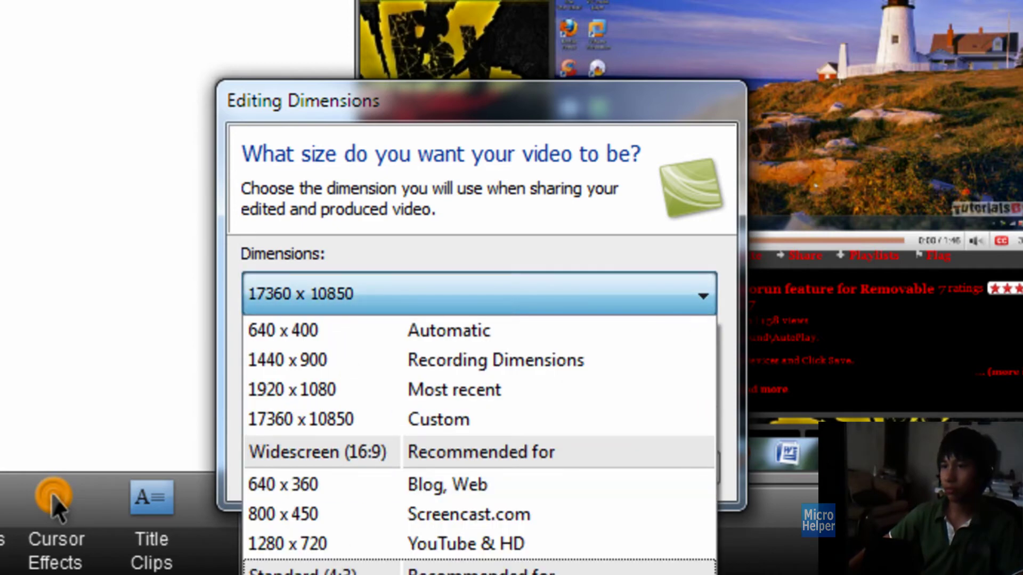
pyautogui.click(327, 392)
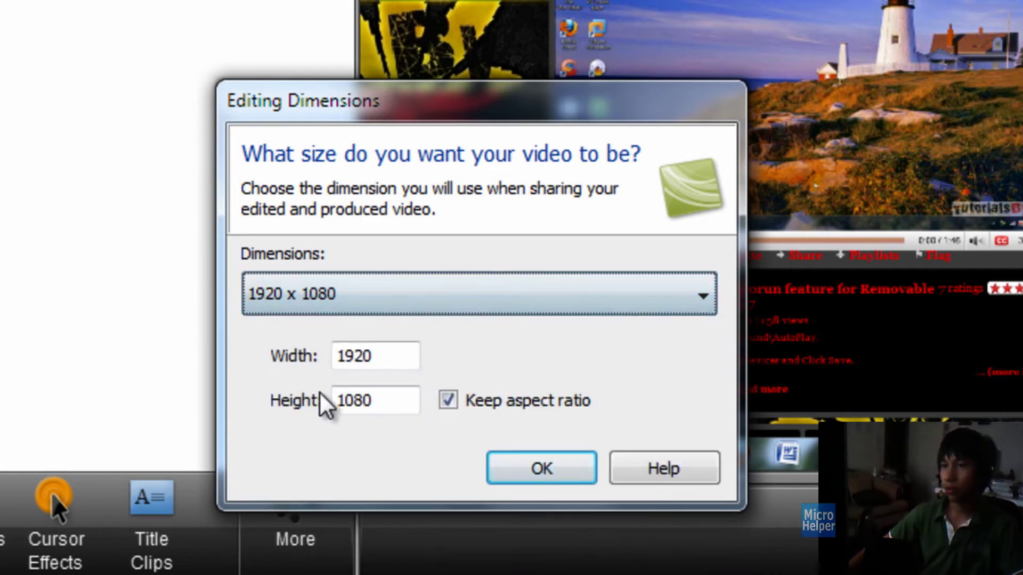
pyautogui.click(540, 469)
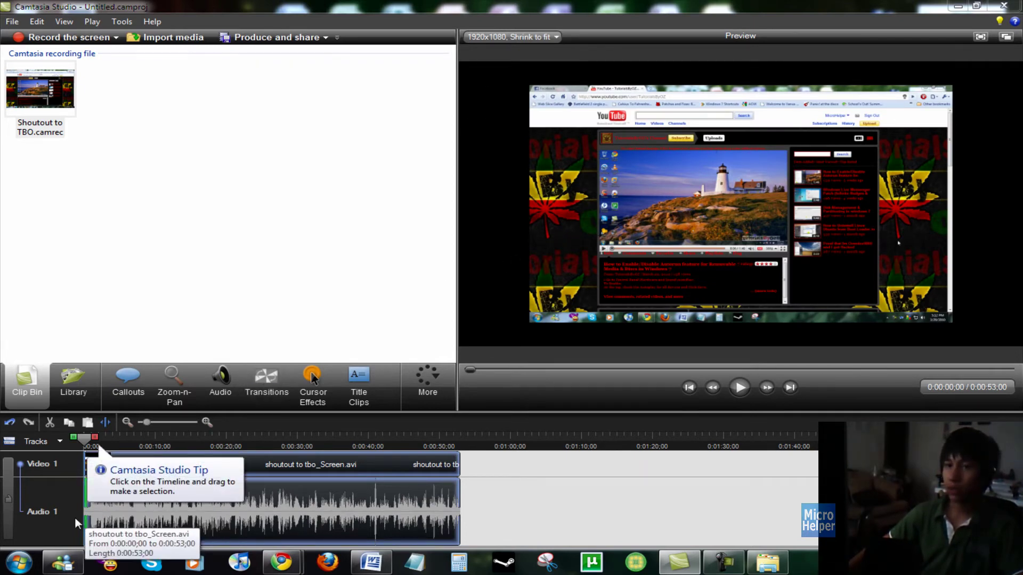
# At 0:00, add a Zoom-n-Pan keyframe snapped to the video edges at 133% scale
pyautogui.click(159, 461)
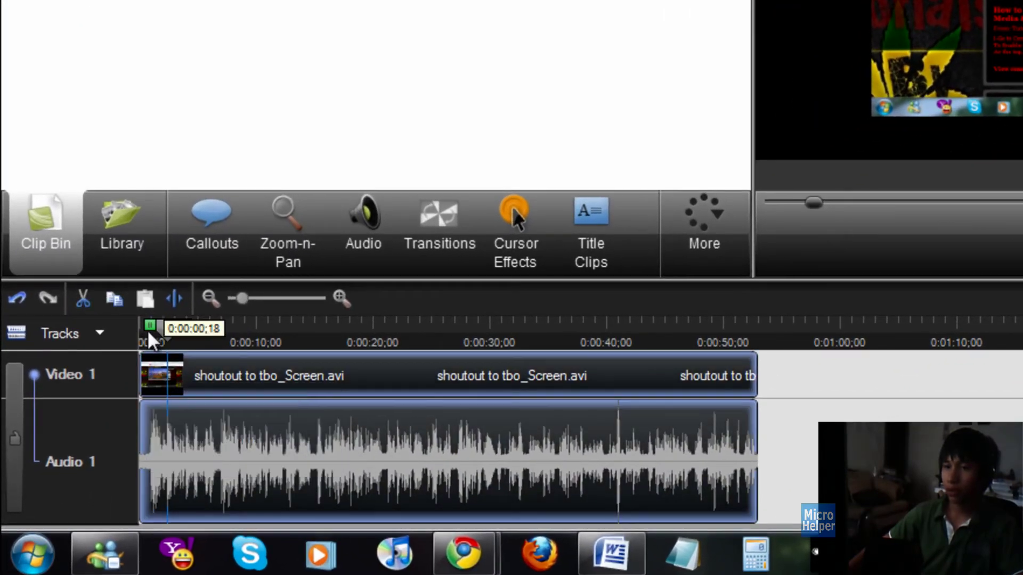
pyautogui.moveTo(148, 333); pyautogui.dragTo(100, 330)
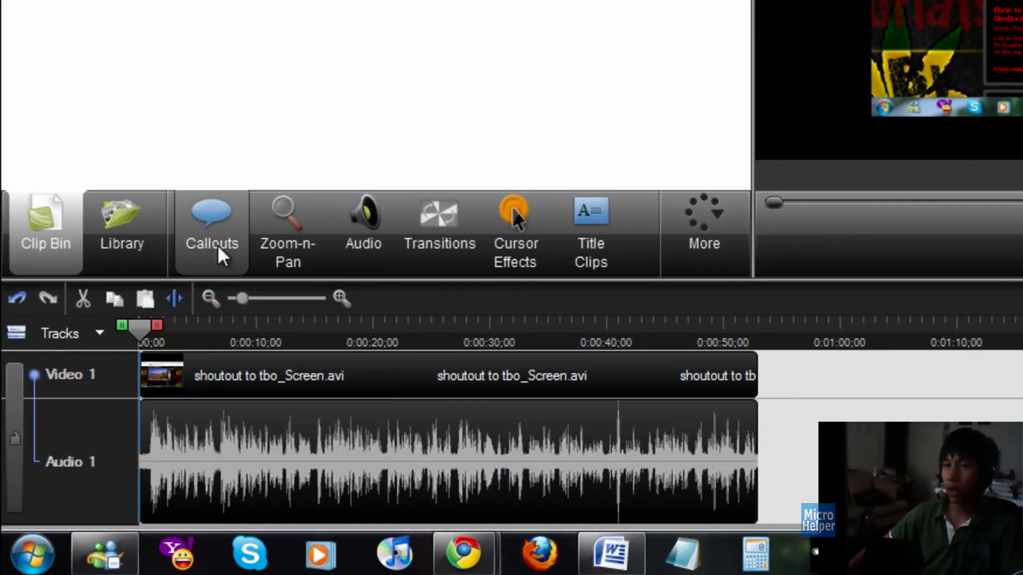
pyautogui.click(288, 253)
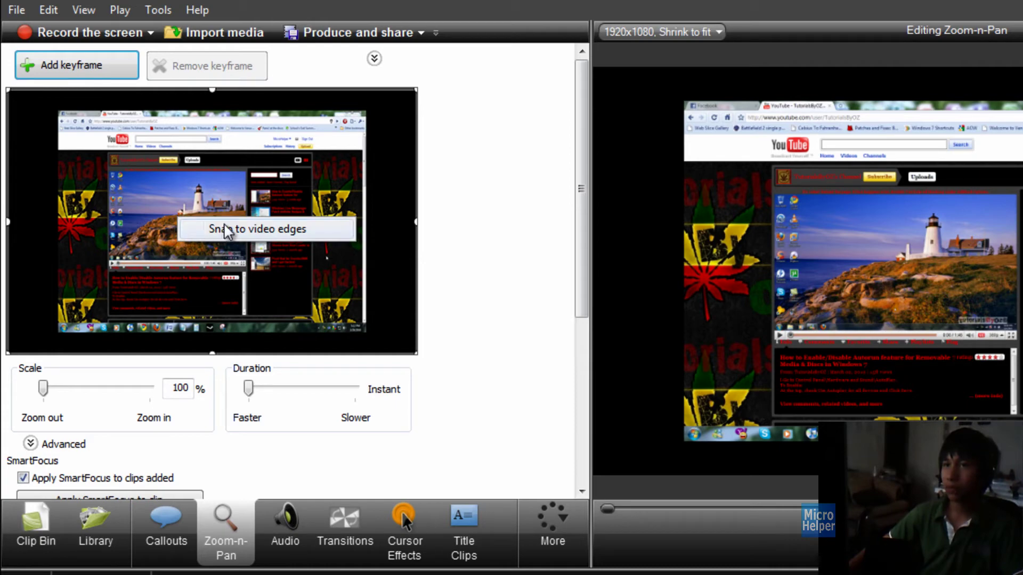
pyautogui.click(227, 230)
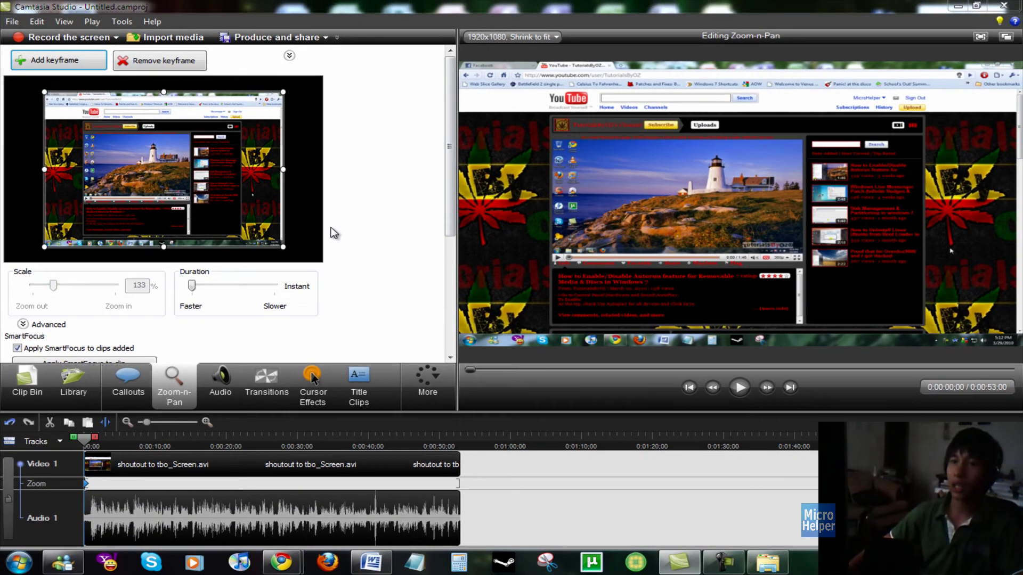
pyautogui.scroll(-3, 353, 238)
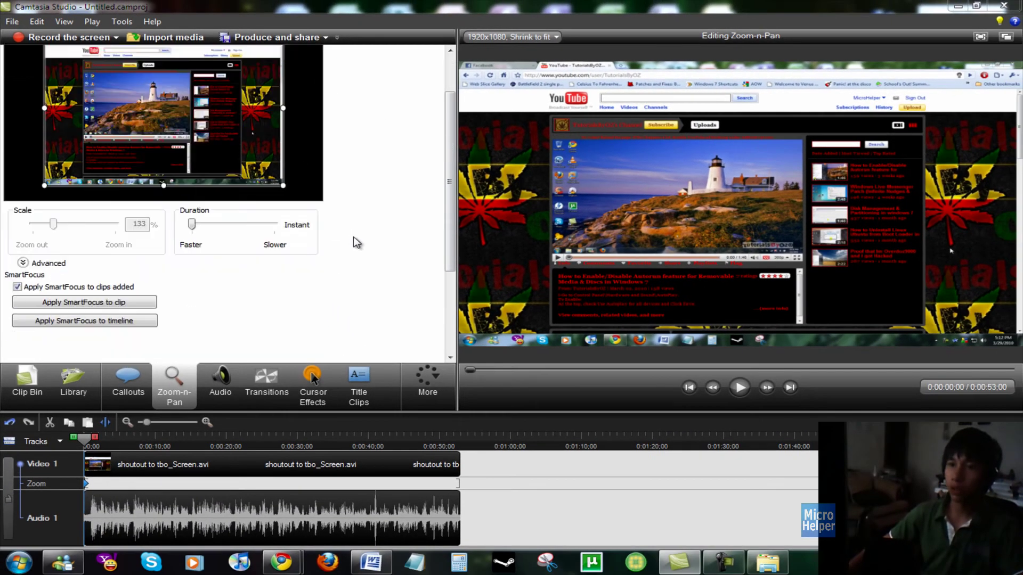
pyautogui.scroll(-1, 354, 245)
pyautogui.scroll(5, 354, 245)
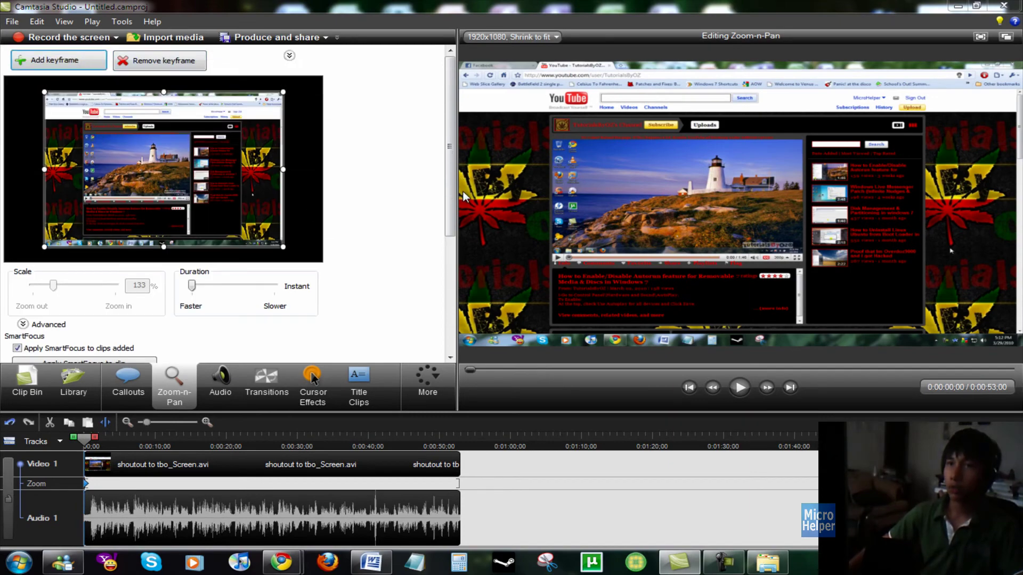
pyautogui.scroll(-3, 366, 182)
pyautogui.scroll(3, 343, 178)
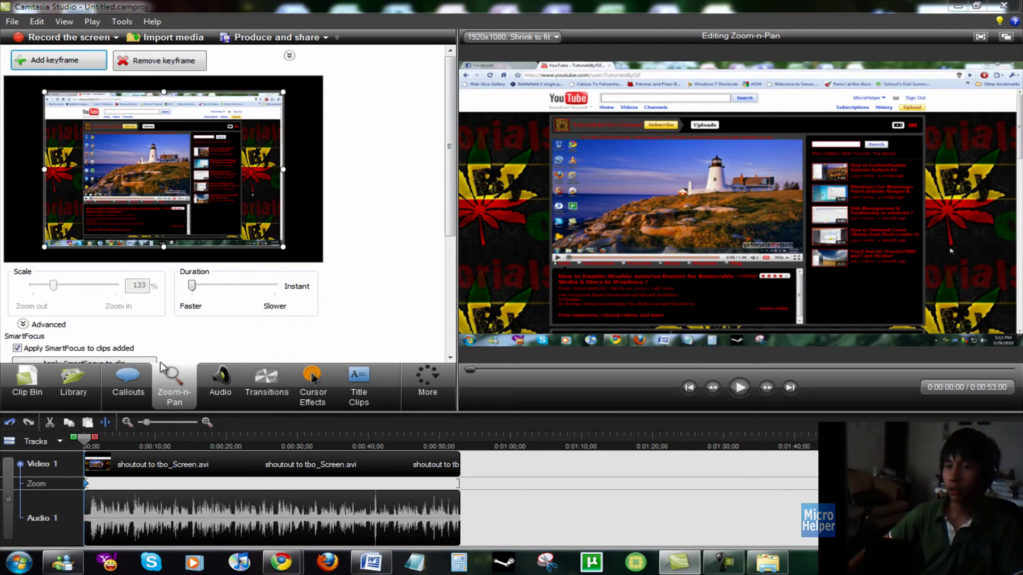
# Show Cursor Effects and check the Highlight effect list, leaving it at None
pyautogui.click(302, 402)
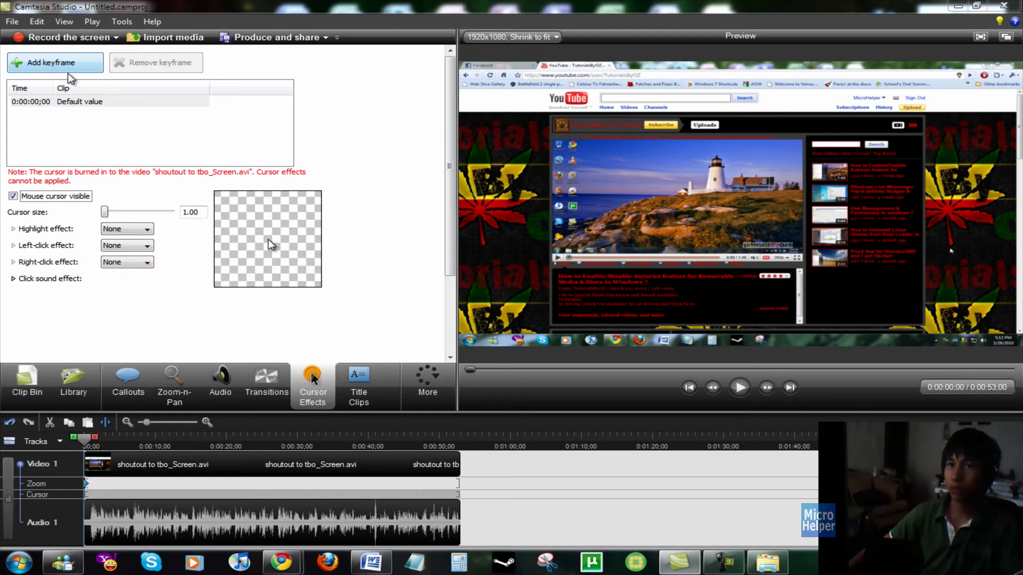
pyautogui.click(113, 229)
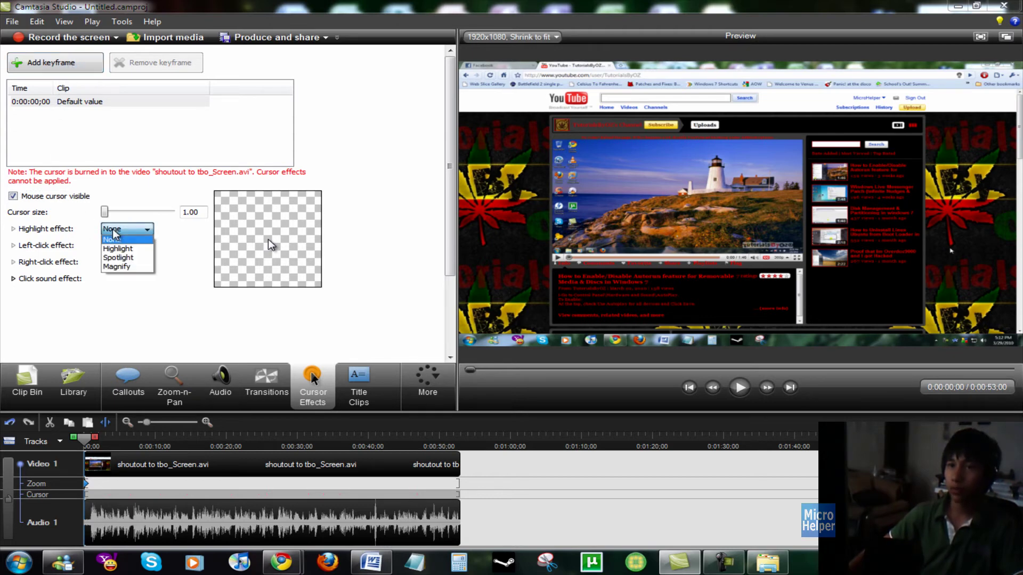
pyautogui.click(160, 291)
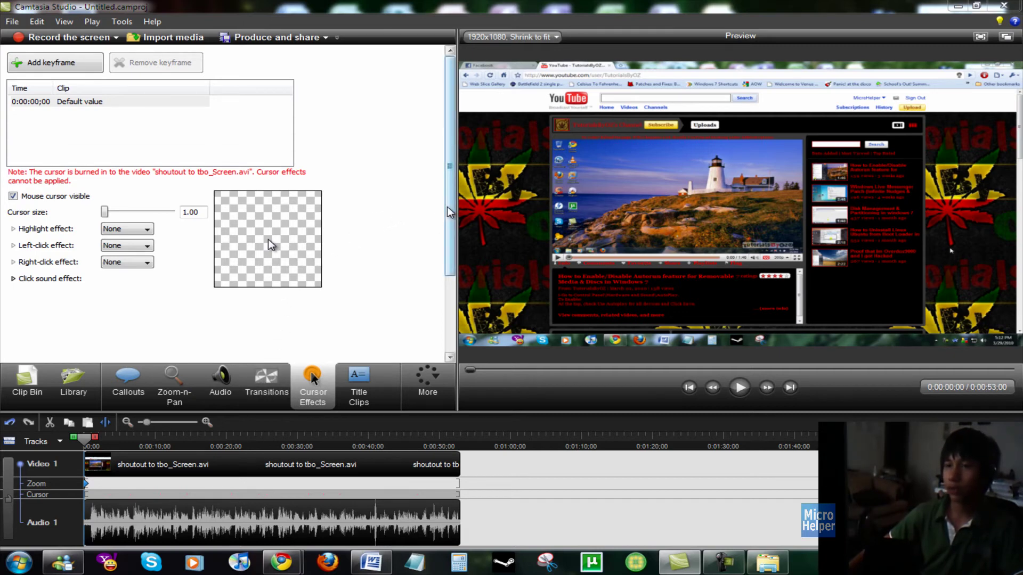
# Place the red Sketch Motion scribble callout over the lighthouse's left side, 480x73 at X 177, Y 465
pyautogui.click(149, 407)
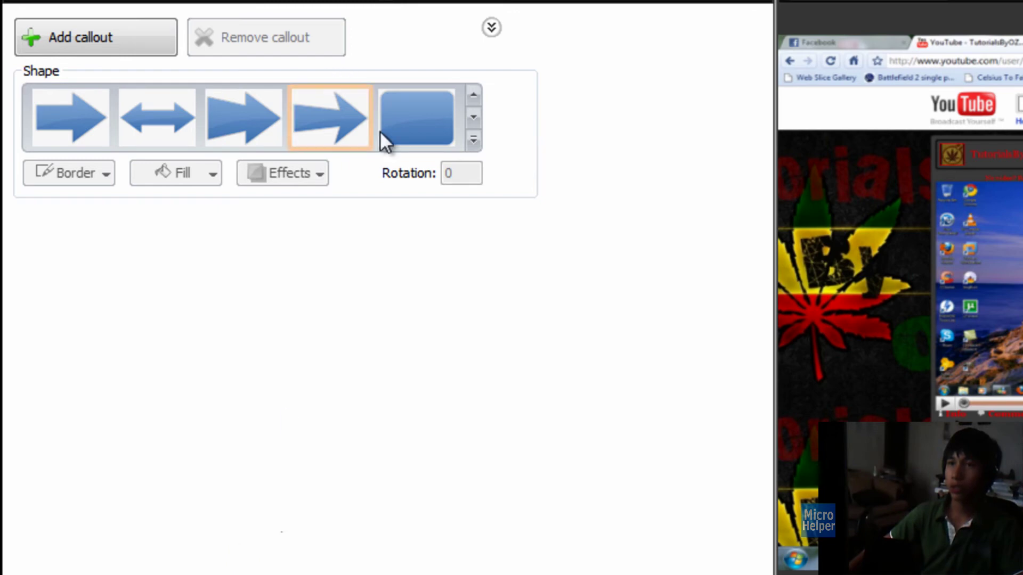
pyautogui.click(474, 140)
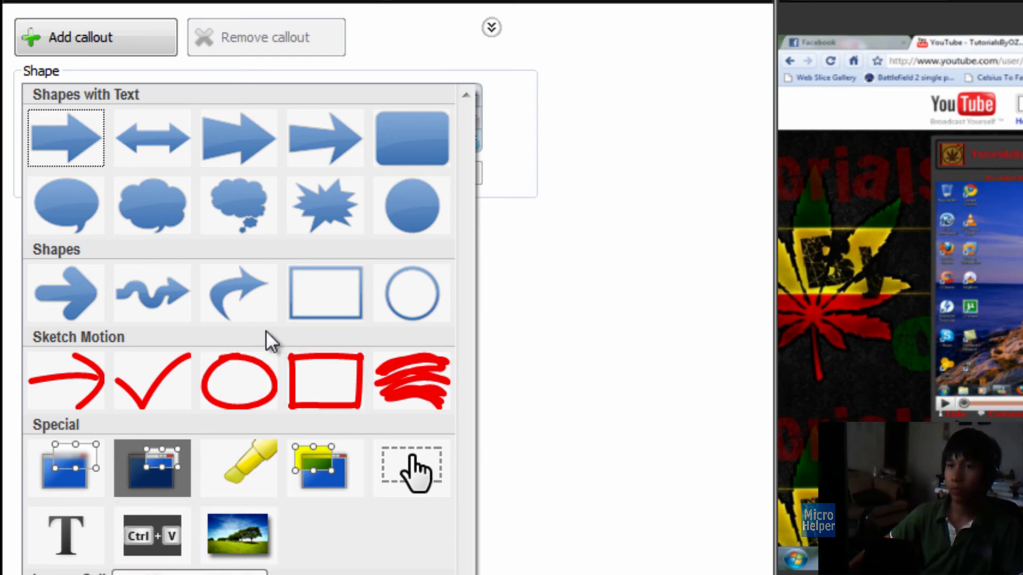
pyautogui.click(393, 382)
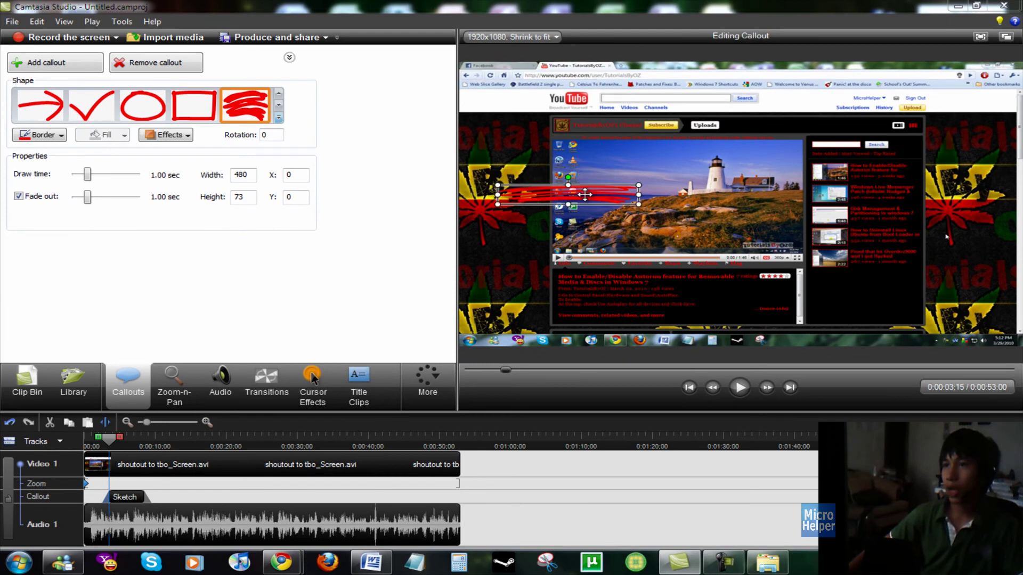
pyautogui.moveTo(585, 194); pyautogui.dragTo(599, 193)
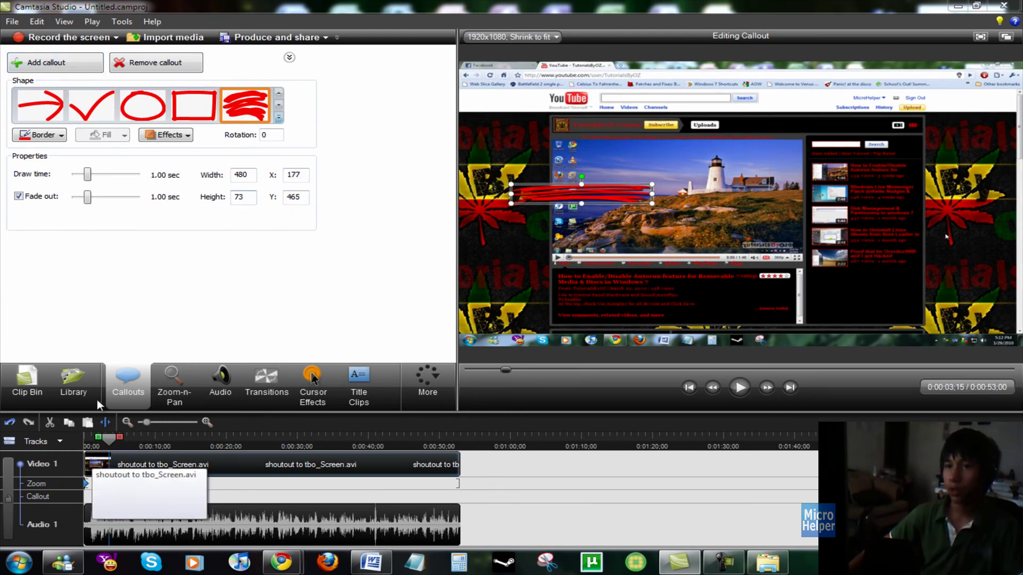
# Play the preview from near 0:00:08 to watch the sketch callout, then resize the Clip Bin panel
pyautogui.click(33, 373)
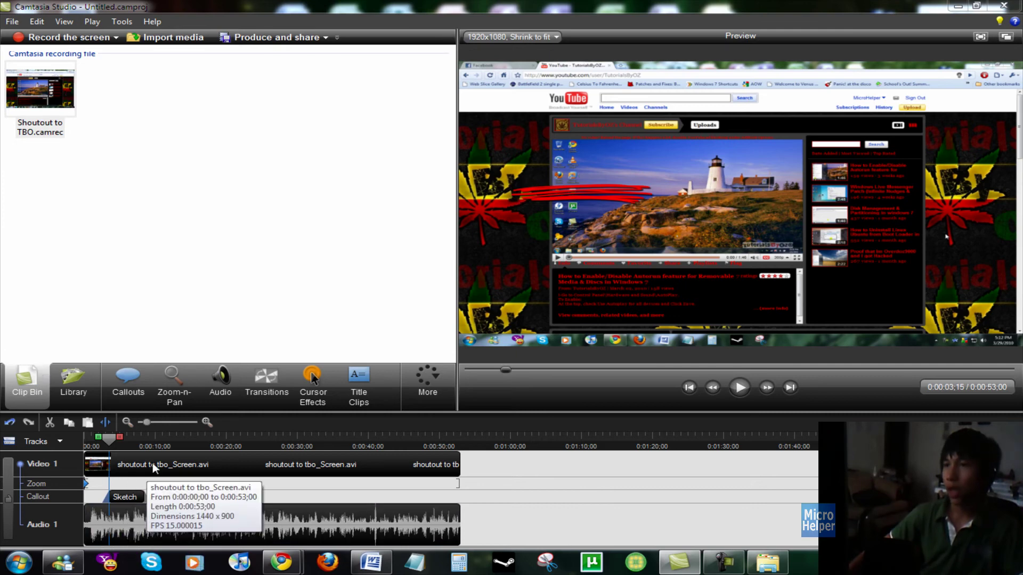
pyautogui.click(139, 446)
pyautogui.click(105, 447)
pyautogui.click(740, 388)
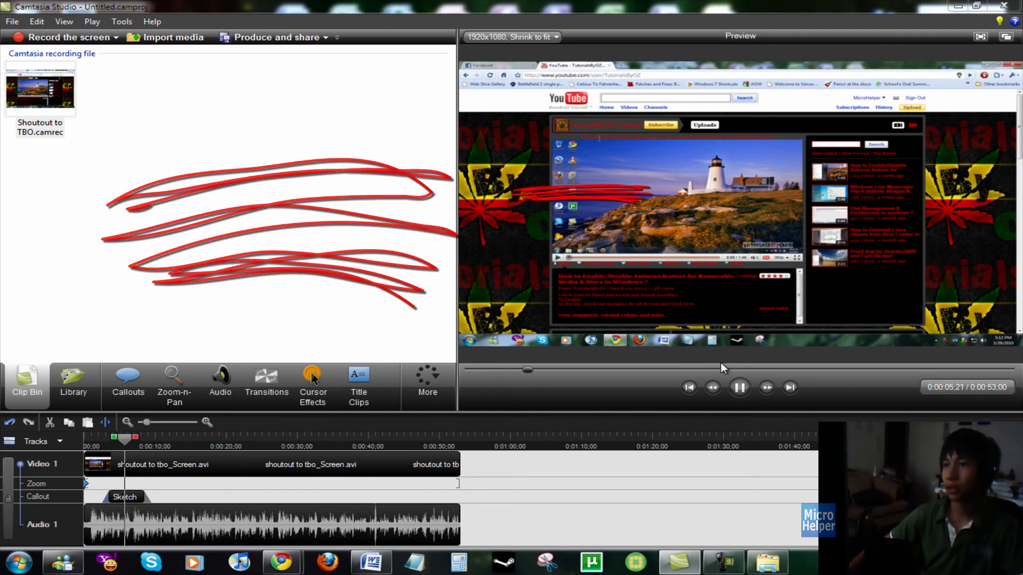
pyautogui.click(739, 388)
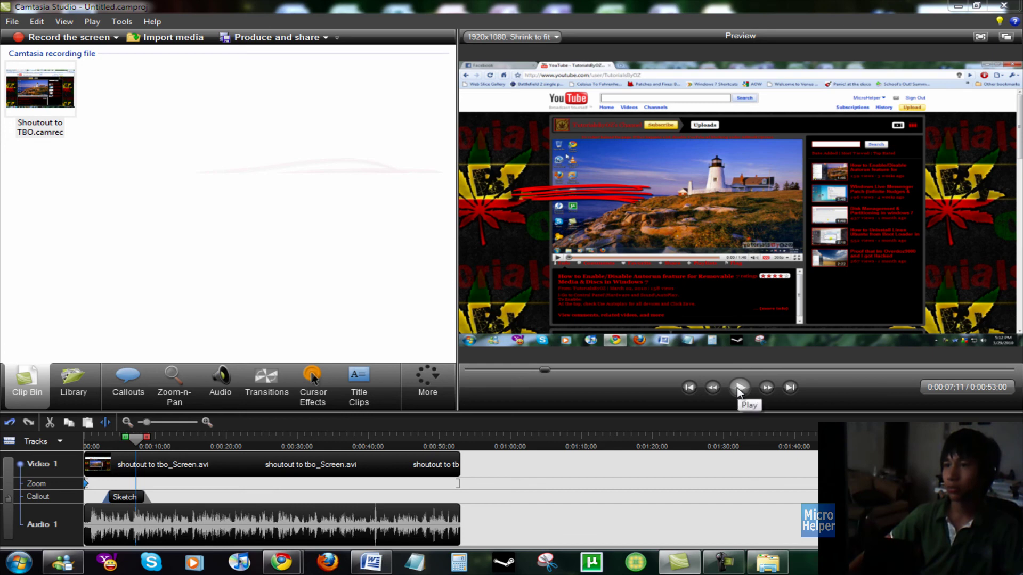
pyautogui.click(739, 388)
pyautogui.click(244, 447)
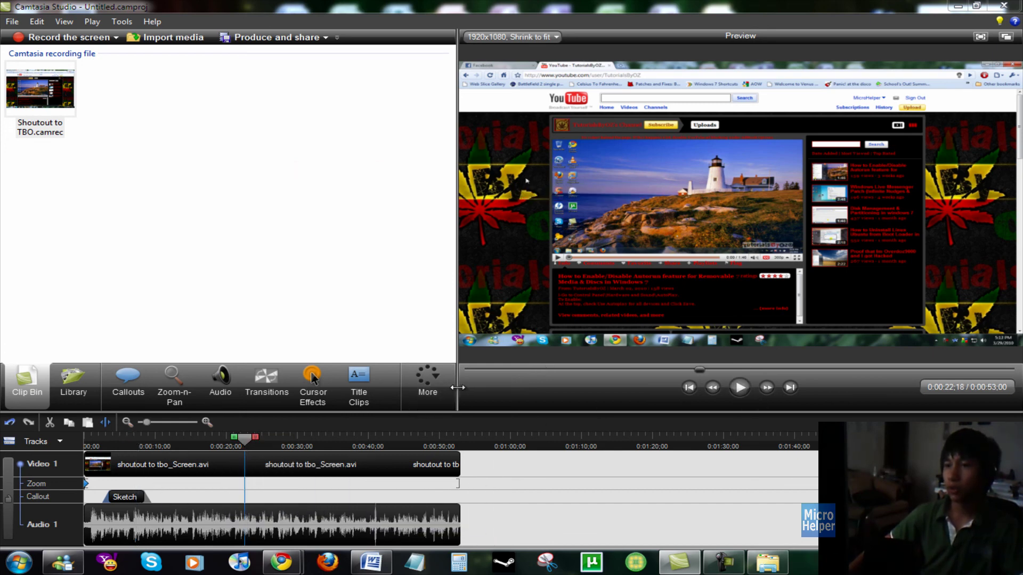
pyautogui.moveTo(457, 388); pyautogui.dragTo(701, 396)
pyautogui.moveTo(769, 388); pyautogui.dragTo(449, 376)
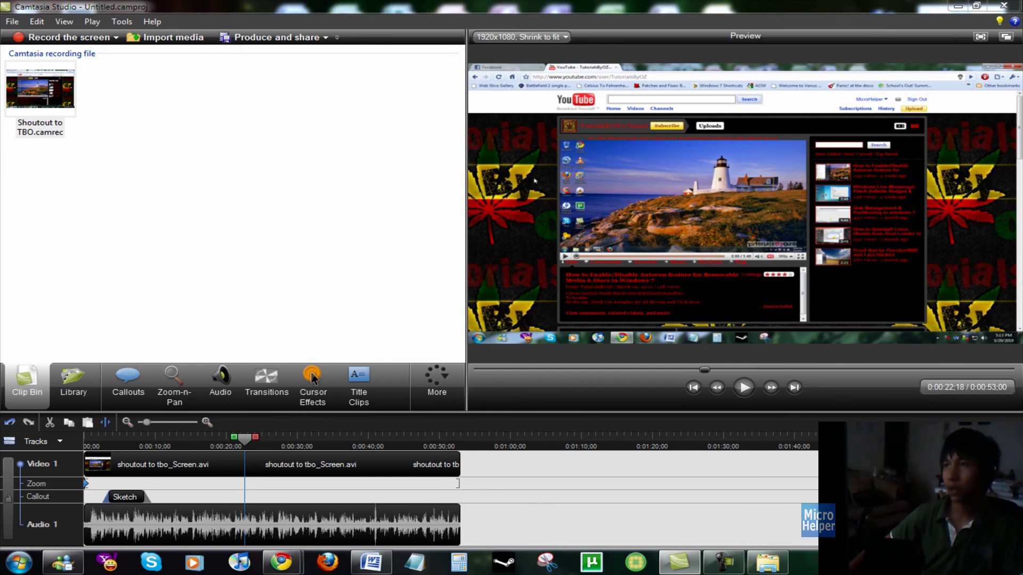
# Close Camtasia without saving and show the Camtasia Studio overview page in Chrome
pyautogui.click(1004, 5)
pyautogui.click(522, 309)
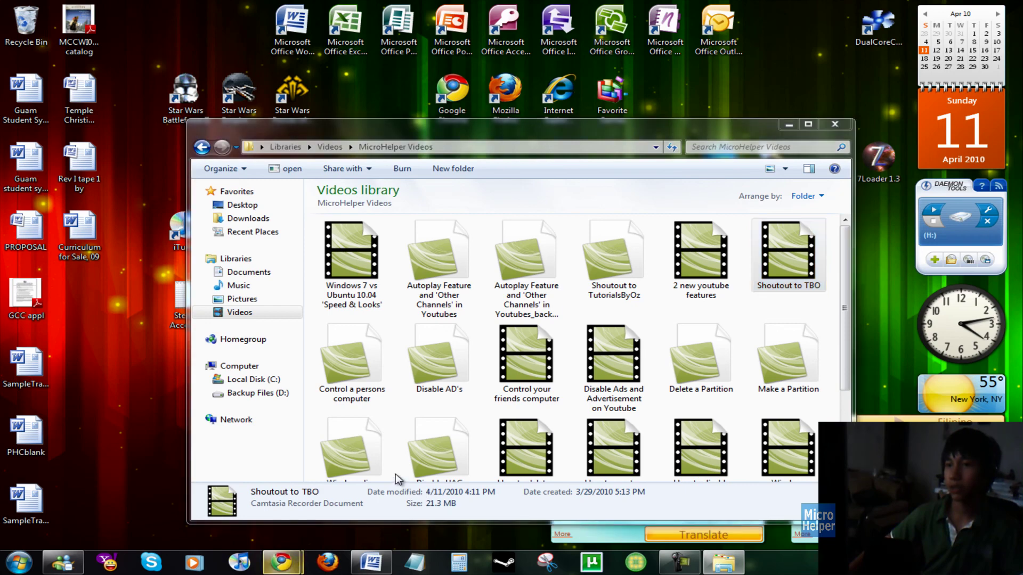
pyautogui.hotkey('alt', 'Tab')
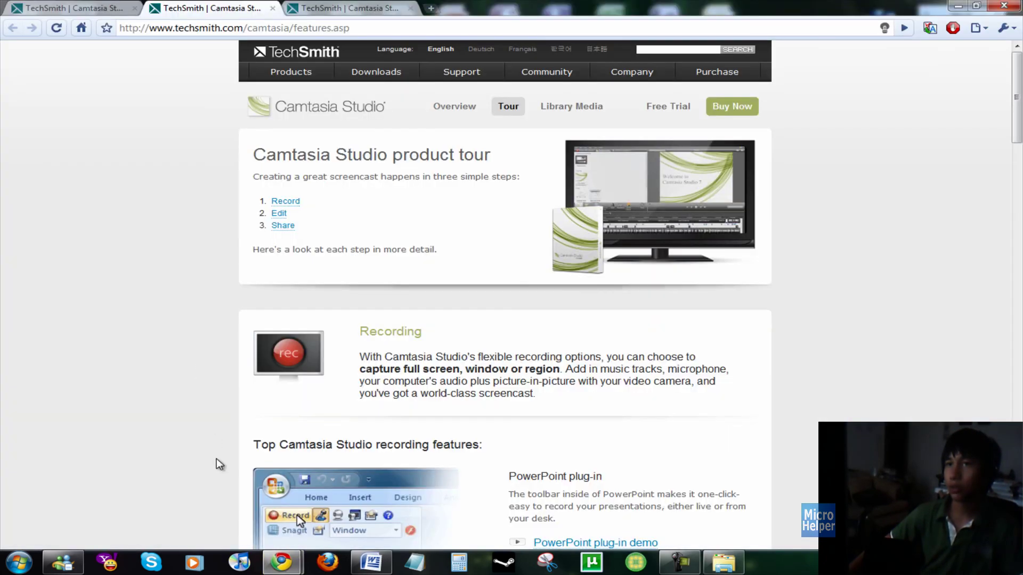
pyautogui.click(116, 6)
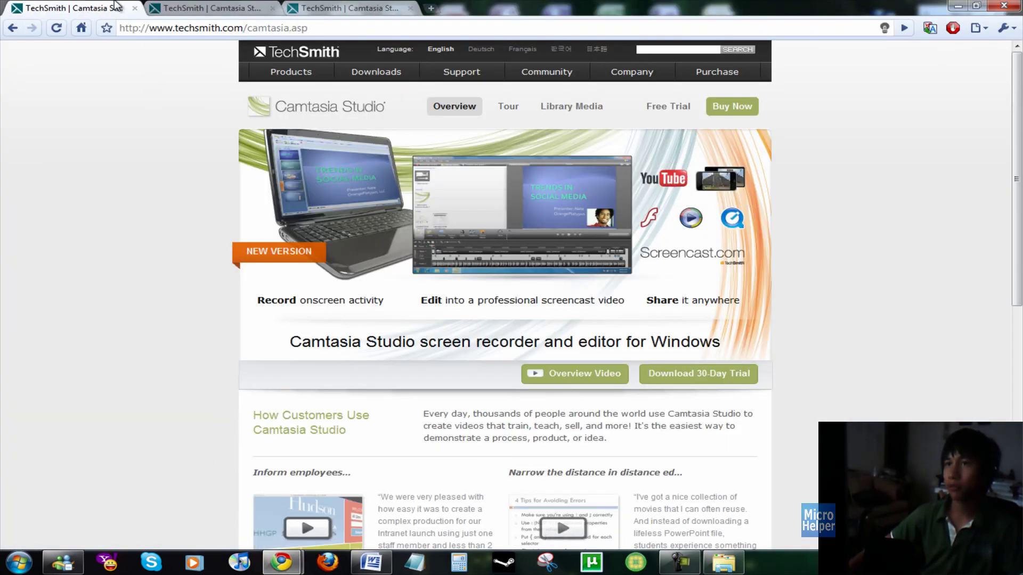